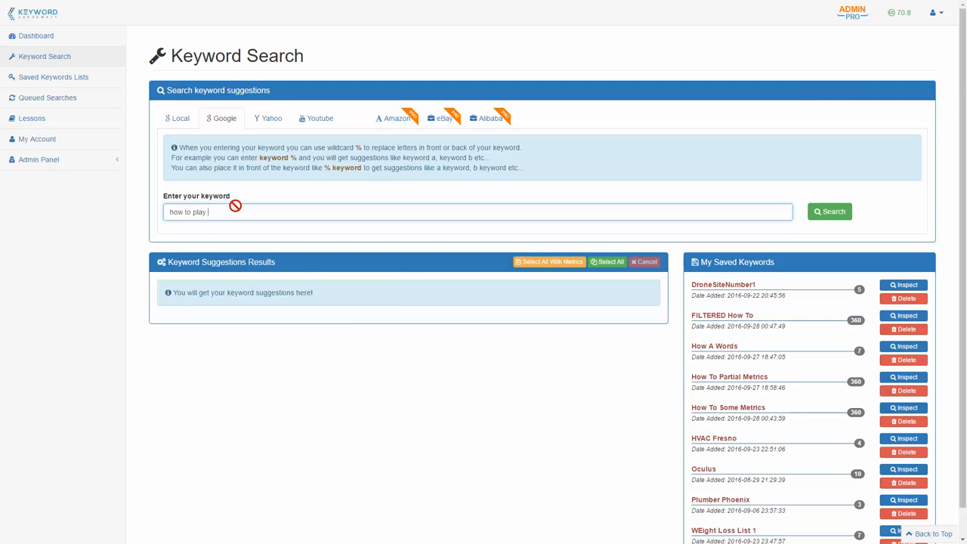
- Search Google suggestions for "how to play" and submit all suggested keywords for metrics analysis
key(Return)
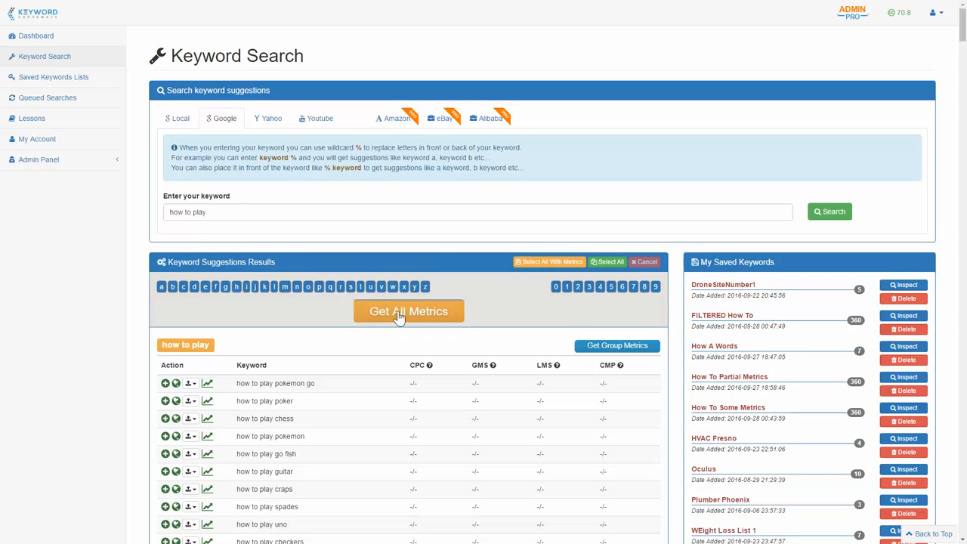
mouse_move(399, 317)
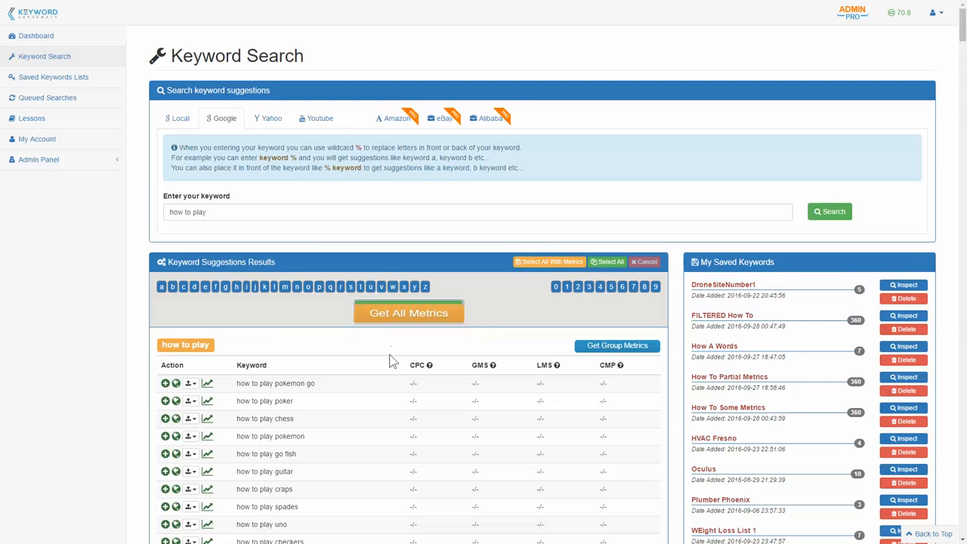
scroll(391, 360, down, 3)
scroll(391, 359, up, 3)
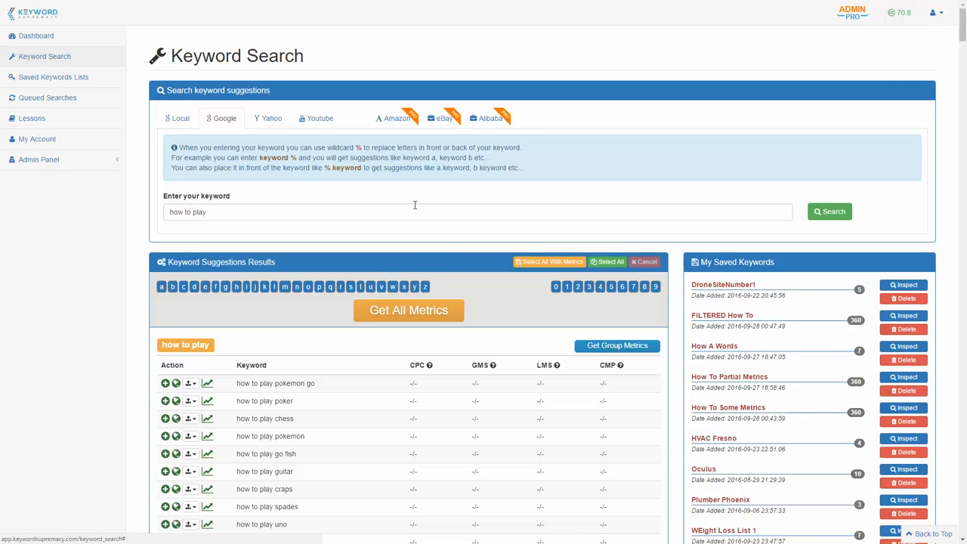
click(414, 312)
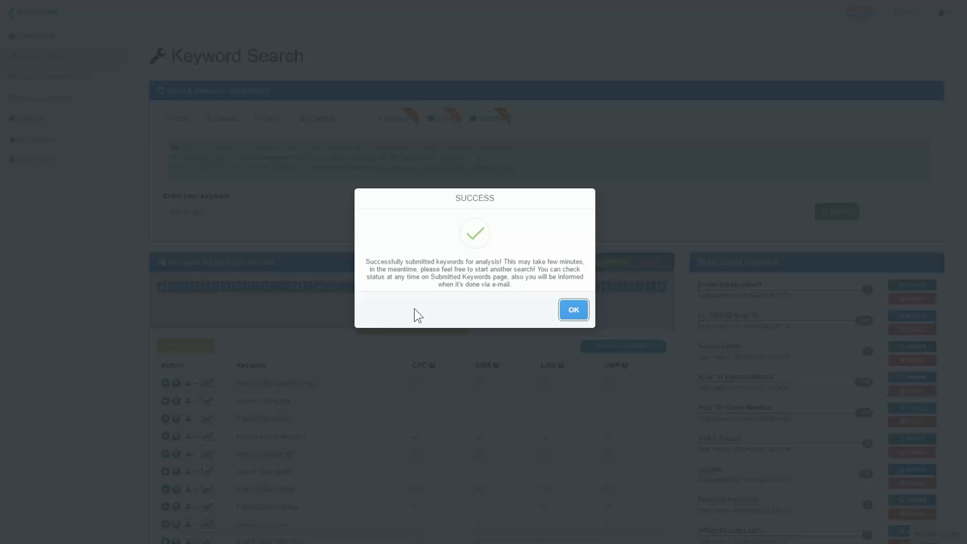
click(563, 311)
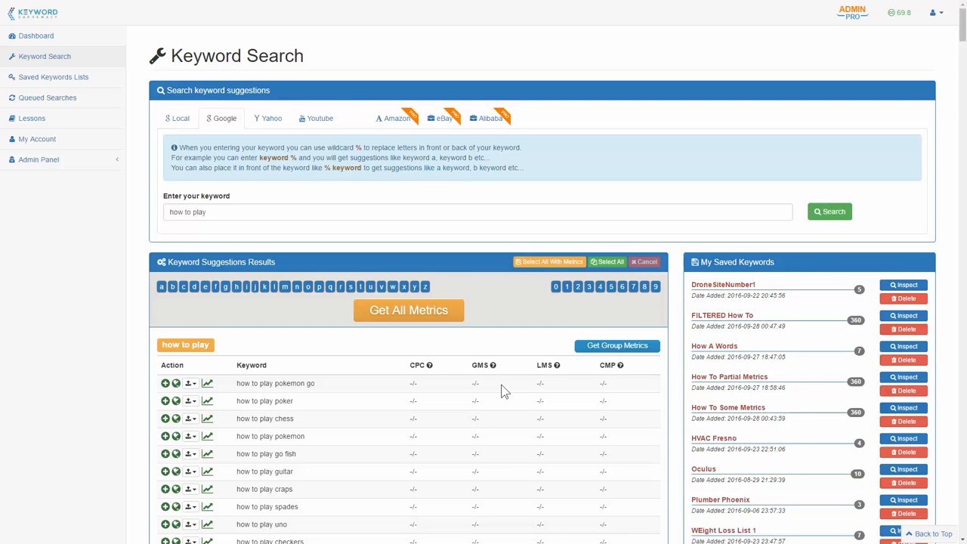
- Get the group metrics for the "how to play c" keyword group and dismiss the save reminder
scroll(505, 391, down, 6)
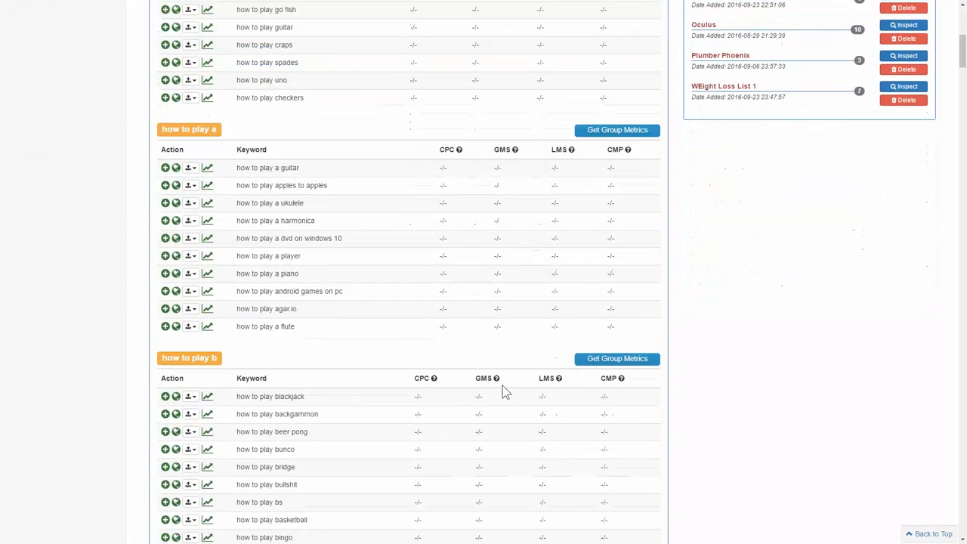
scroll(504, 392, down, 2)
scroll(383, 308, down, 2)
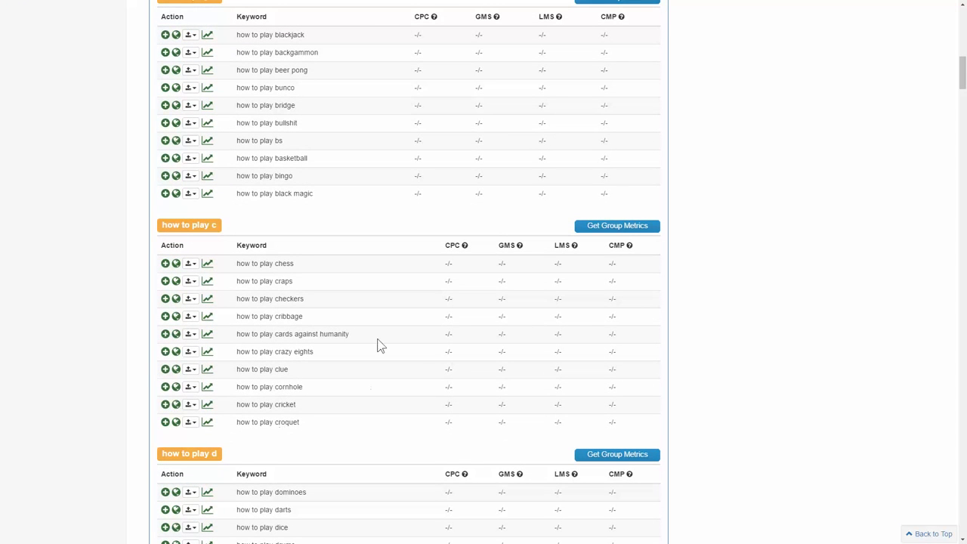
click(617, 228)
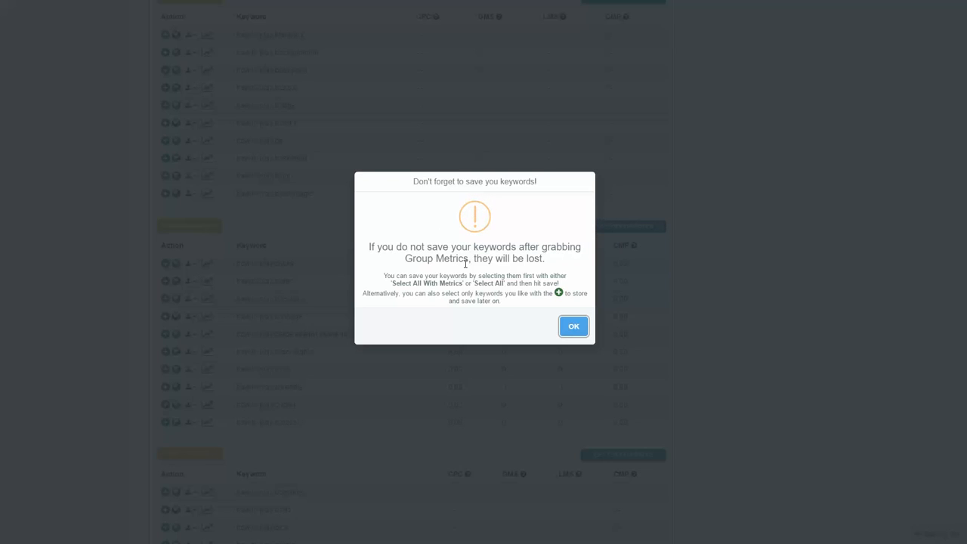
click(573, 327)
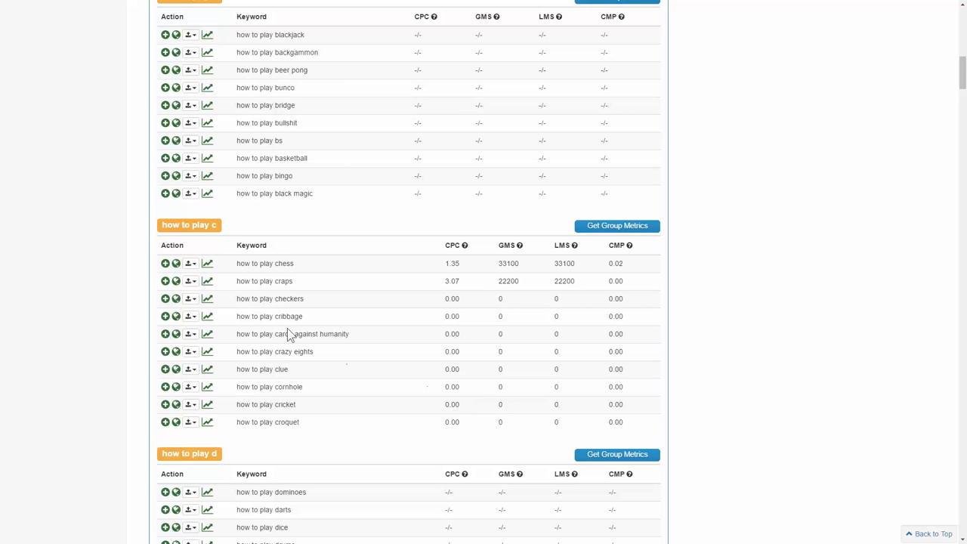
- Select the chess, checkers and cards against humanity keywords in the "how to play c" group, and move and enlarge the Selected Keywords box
click(164, 264)
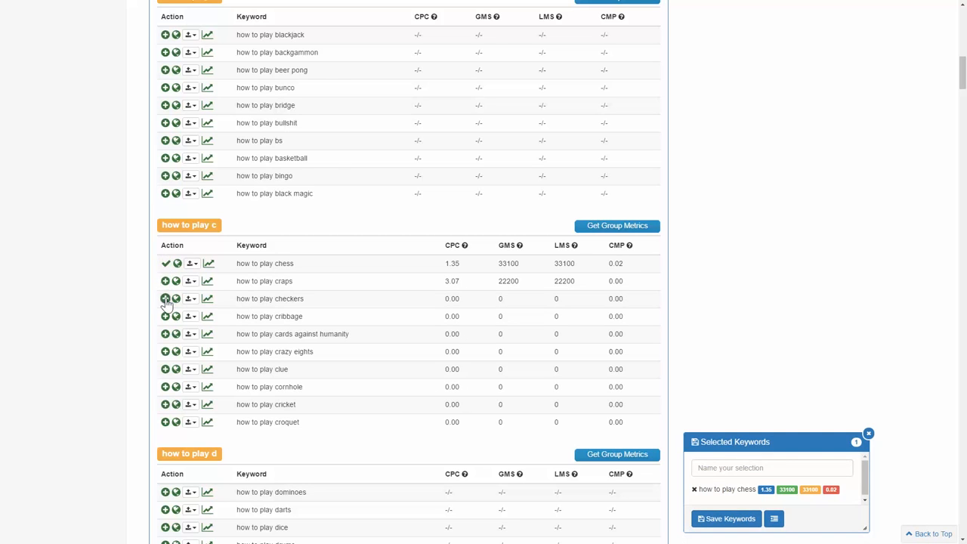
click(164, 298)
click(165, 334)
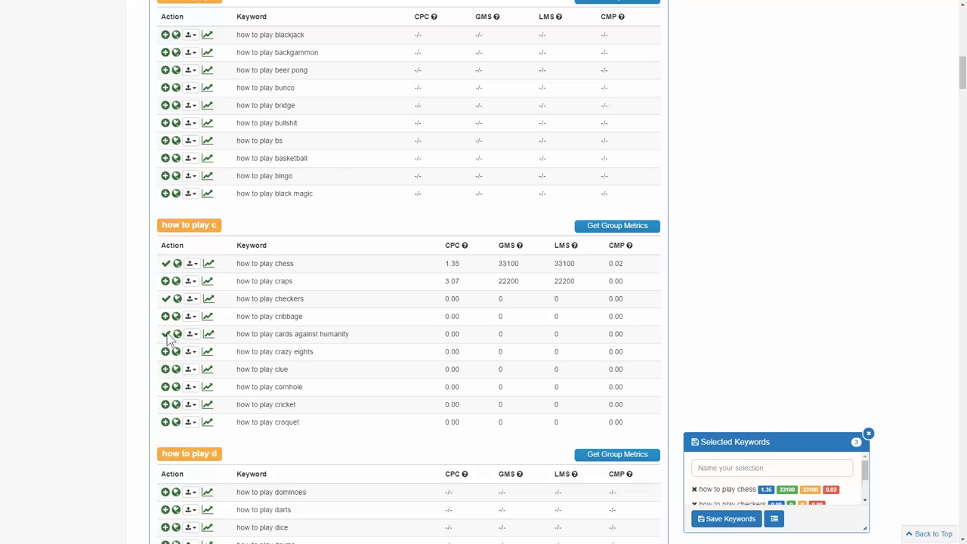
drag(771, 443, 783, 99)
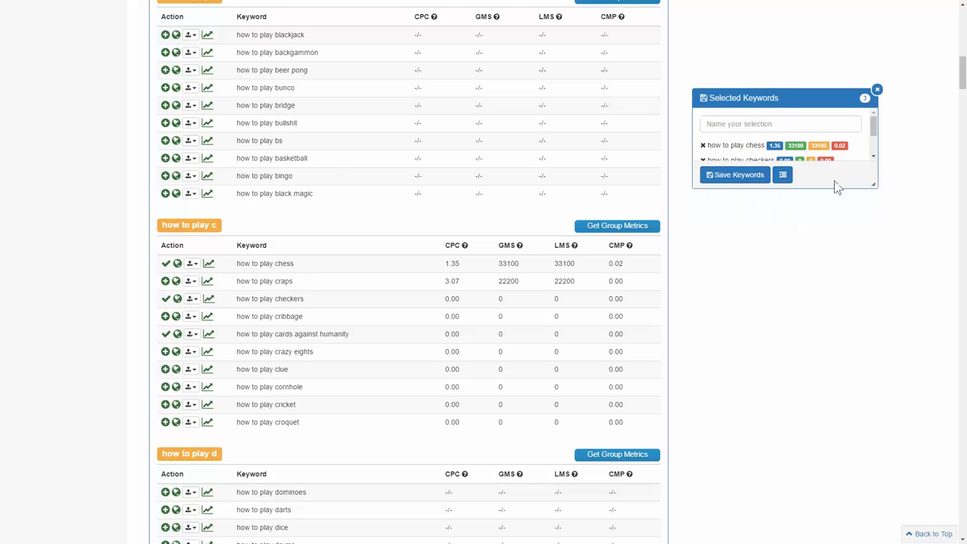
drag(867, 188, 877, 307)
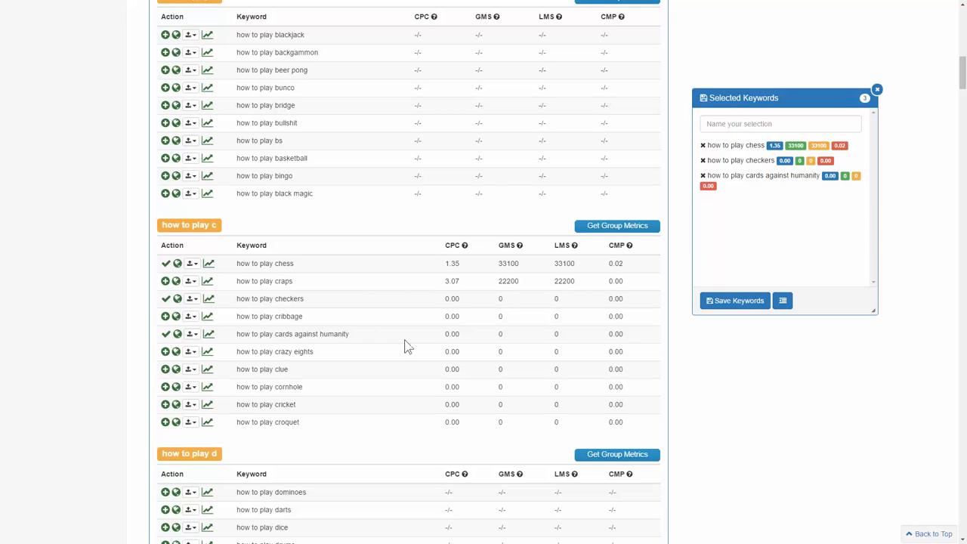
- Add all keywords that have metrics to the selected keywords
scroll(404, 339, up, 10)
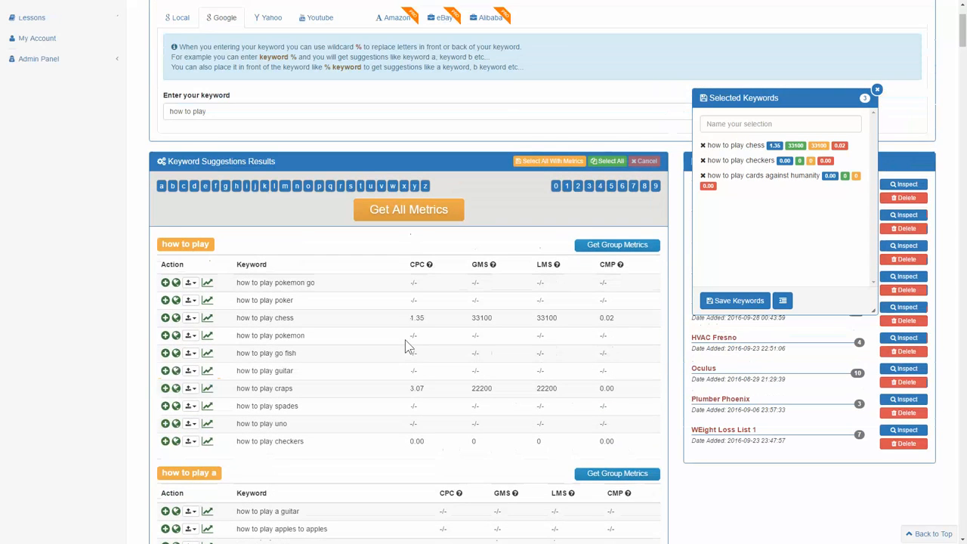
click(556, 165)
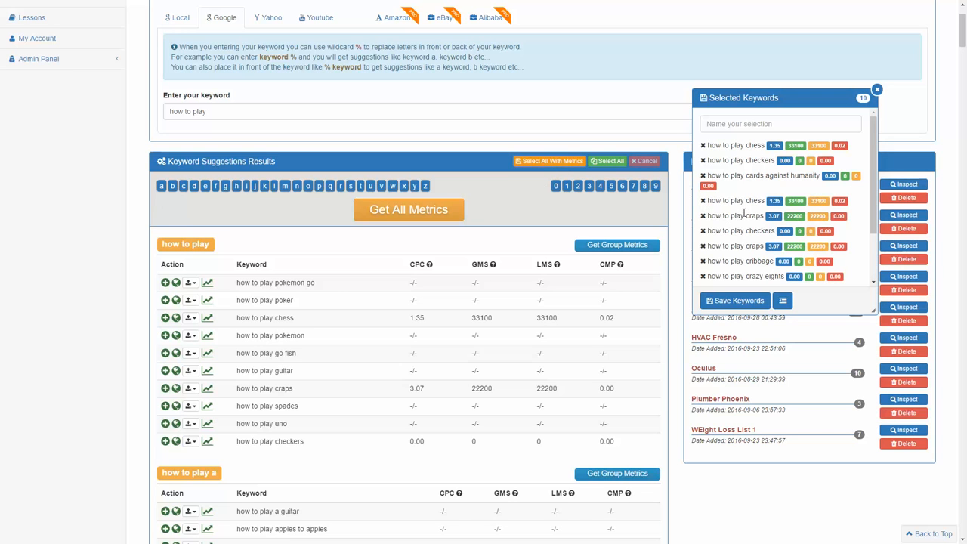
scroll(554, 339, down, 3)
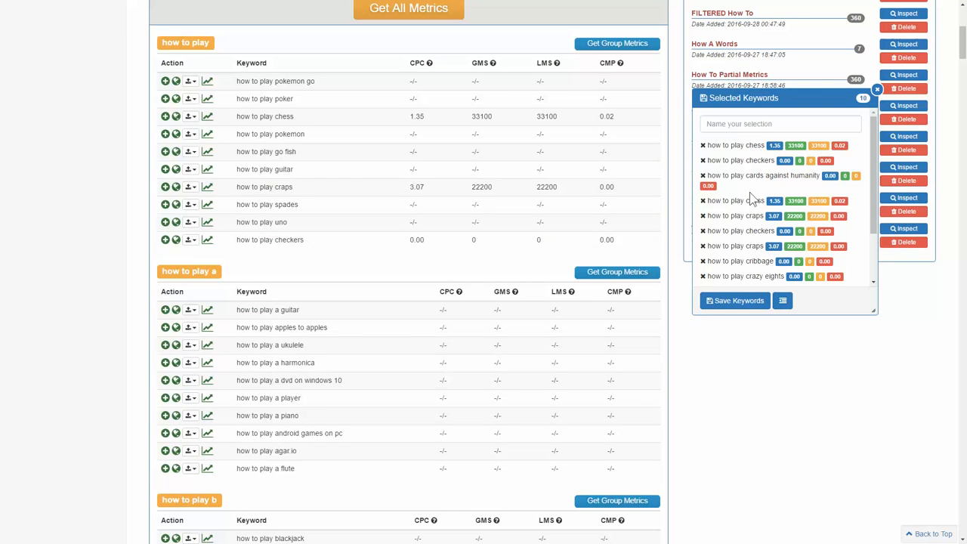
- Name the keyword selection "How To Play Oct 7" and save it
click(754, 127)
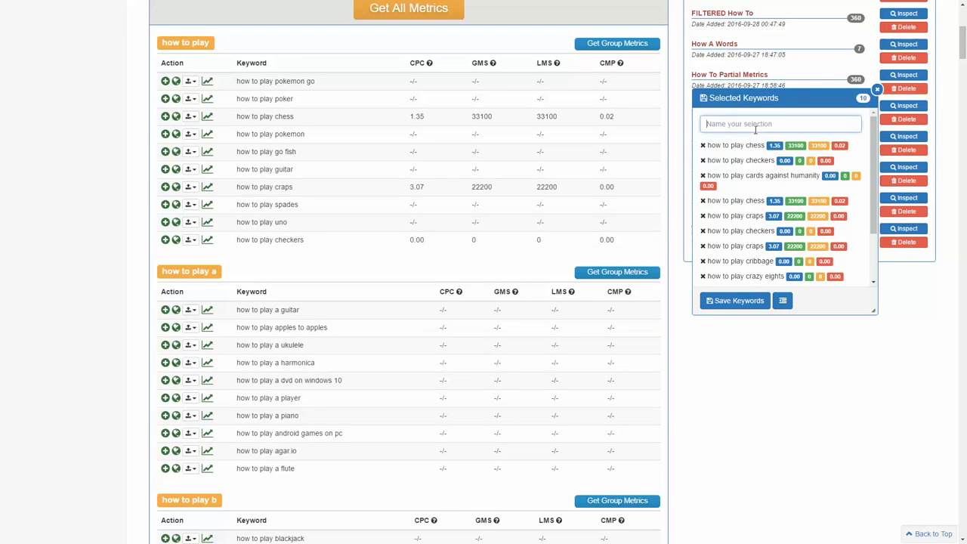
text(How To PLay)
key(BackSpace)
key(BackSpace)
text(lay Oct 7)
drag(769, 124, 706, 123)
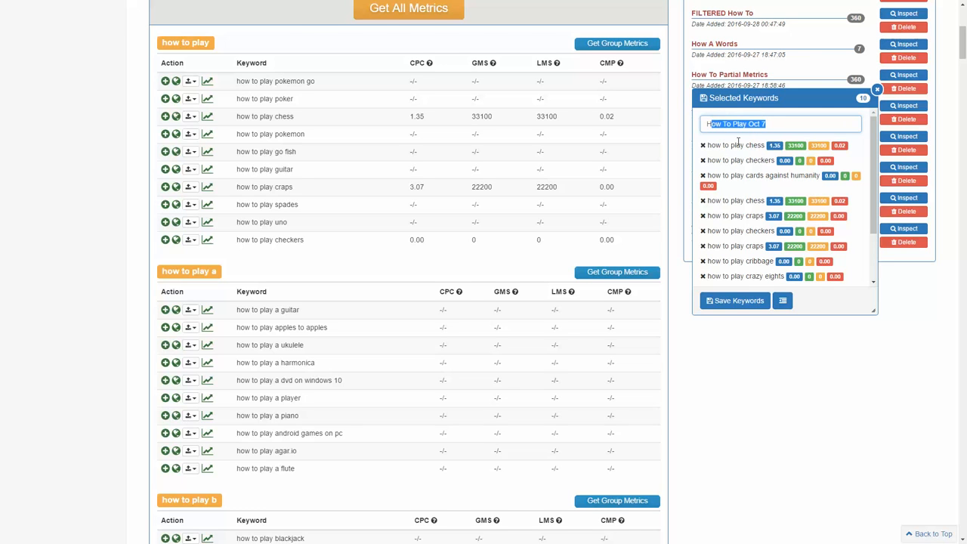
click(734, 302)
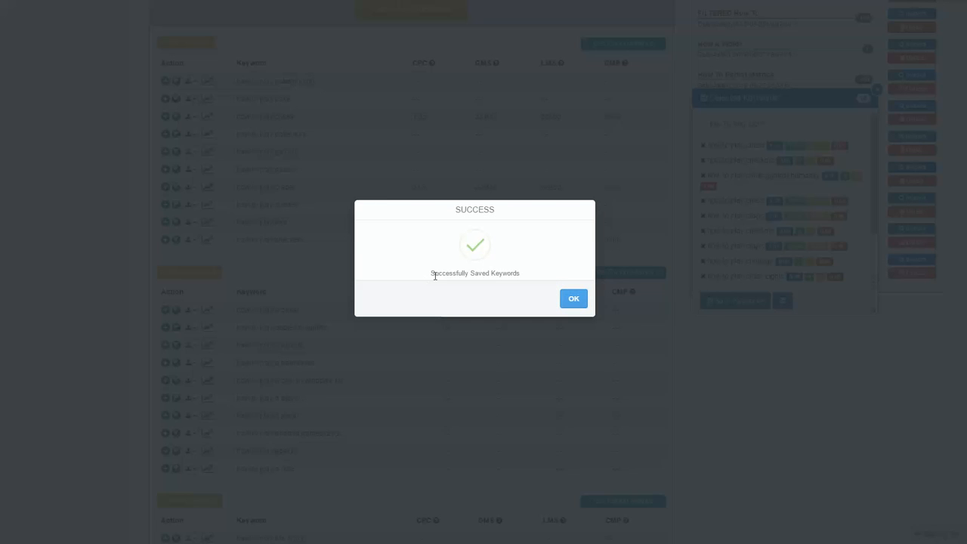
drag(432, 273, 536, 276)
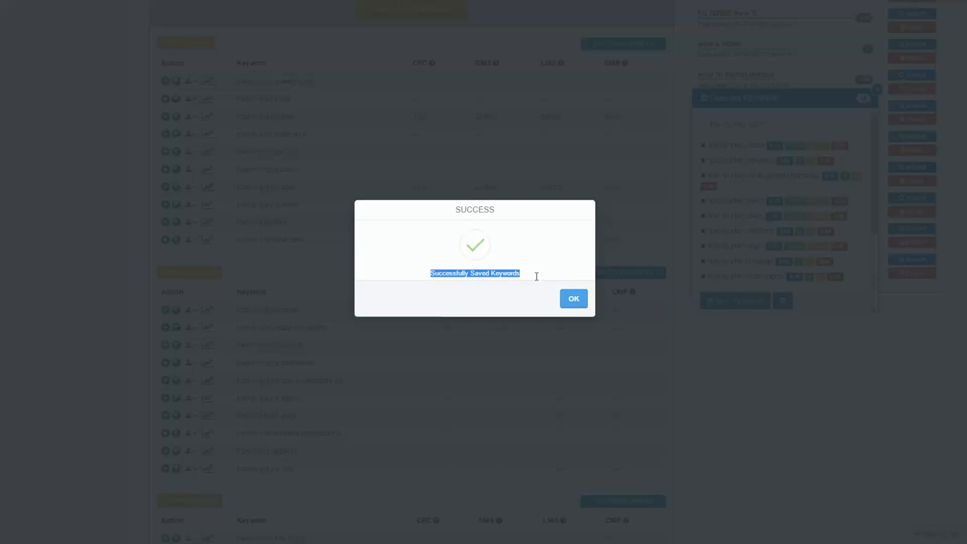
click(574, 299)
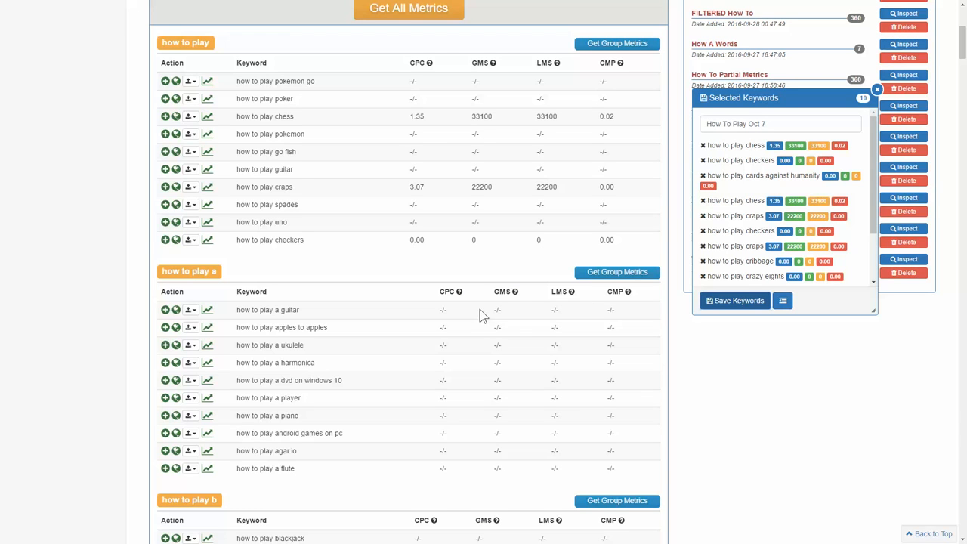
click(602, 275)
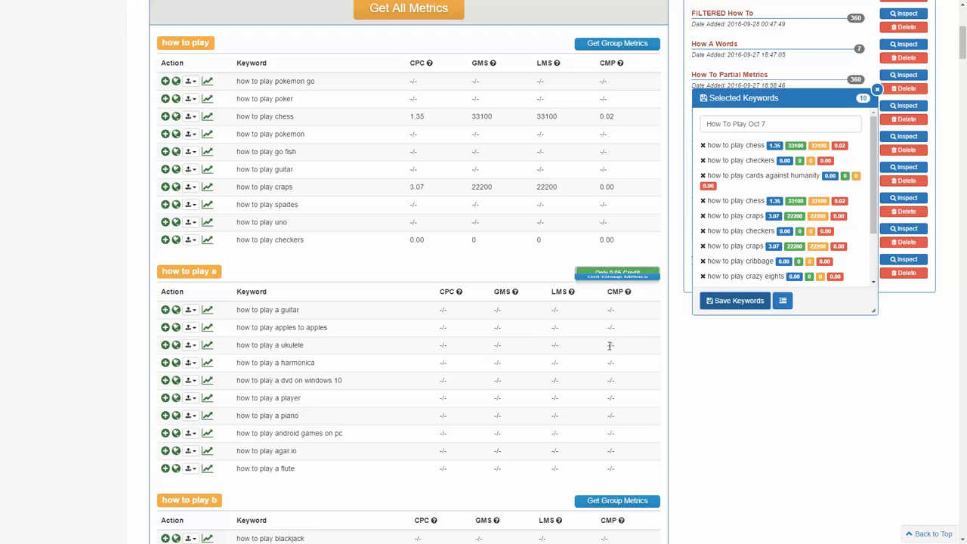
scroll(502, 350, down, 6)
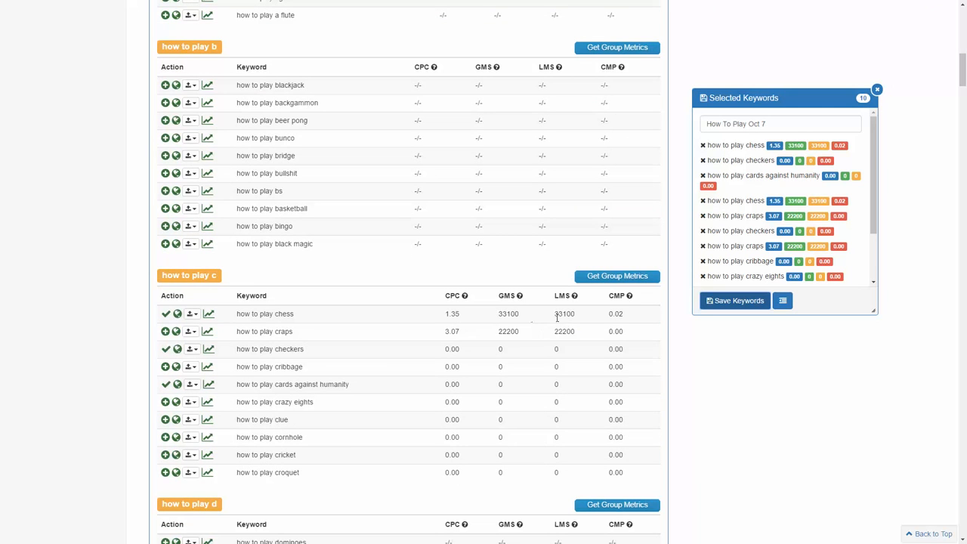
click(618, 276)
scroll(496, 315, up, 9)
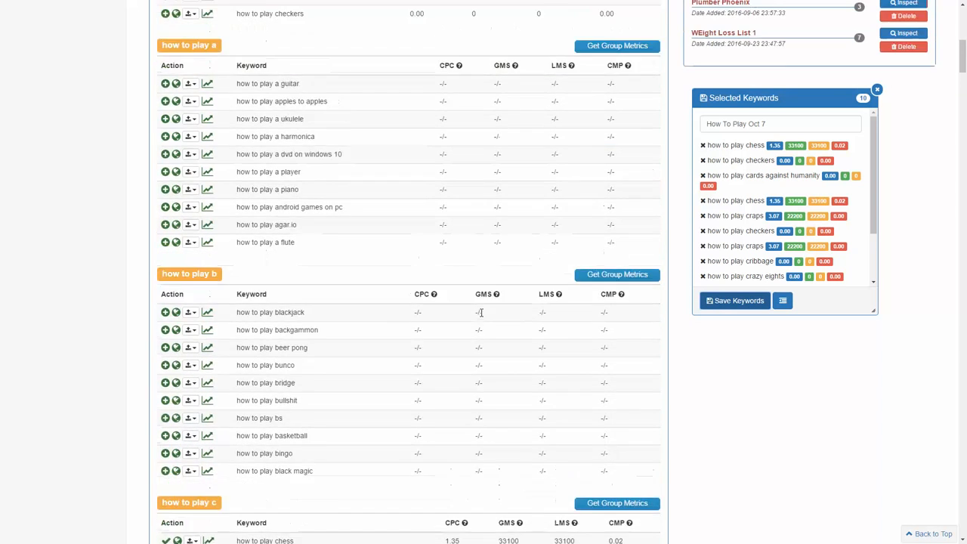
scroll(483, 319, up, 1)
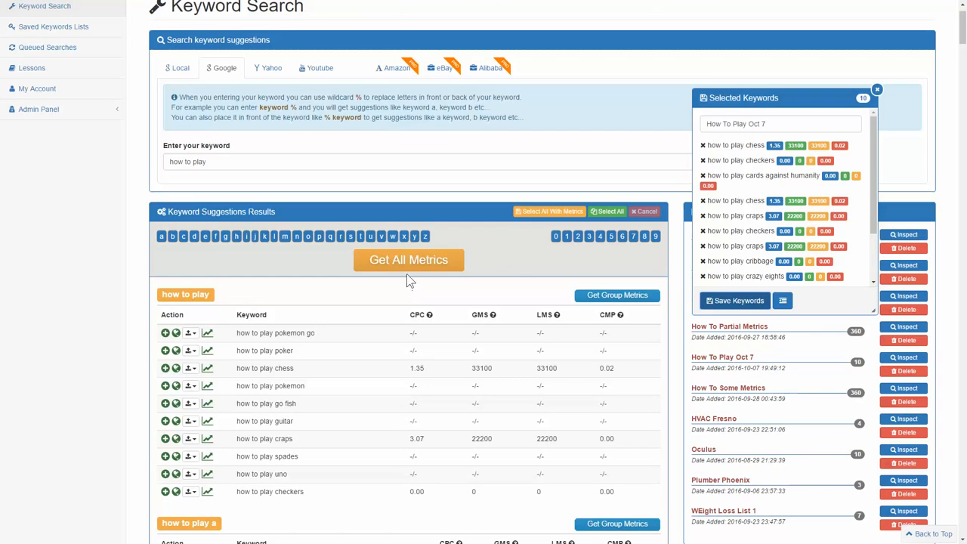
- Close the Selected Keywords box and open the history of queued searches
click(878, 91)
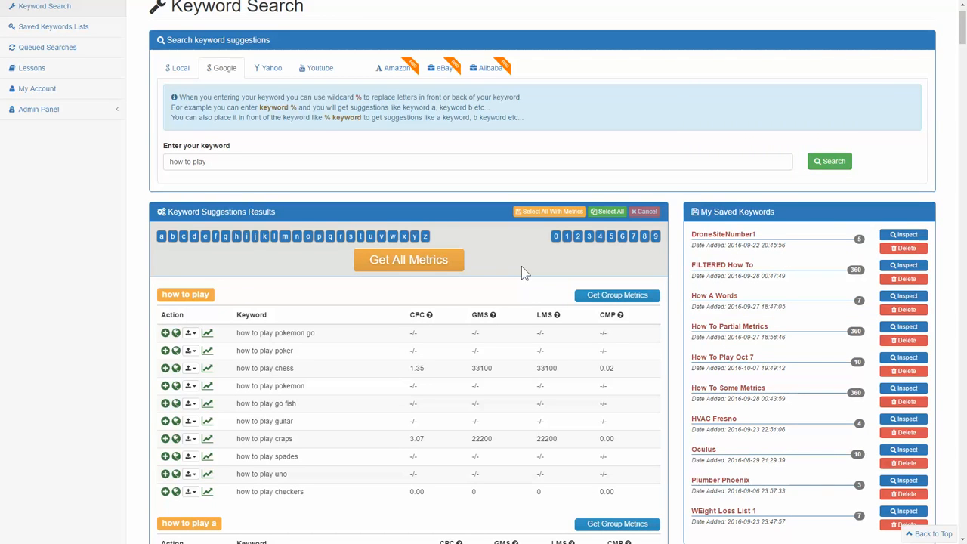
scroll(497, 348, up, 2)
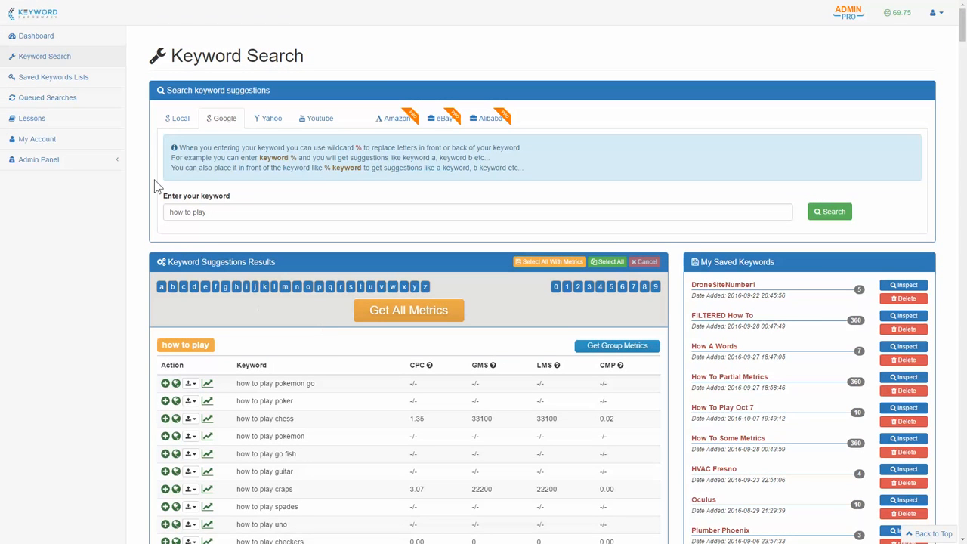
click(43, 105)
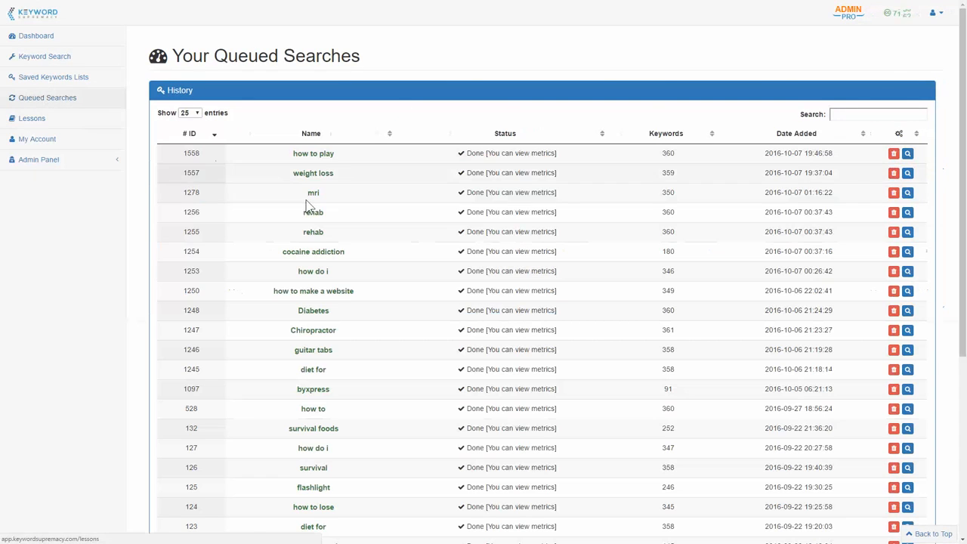
scroll(423, 259, down, 4)
scroll(425, 297, up, 3)
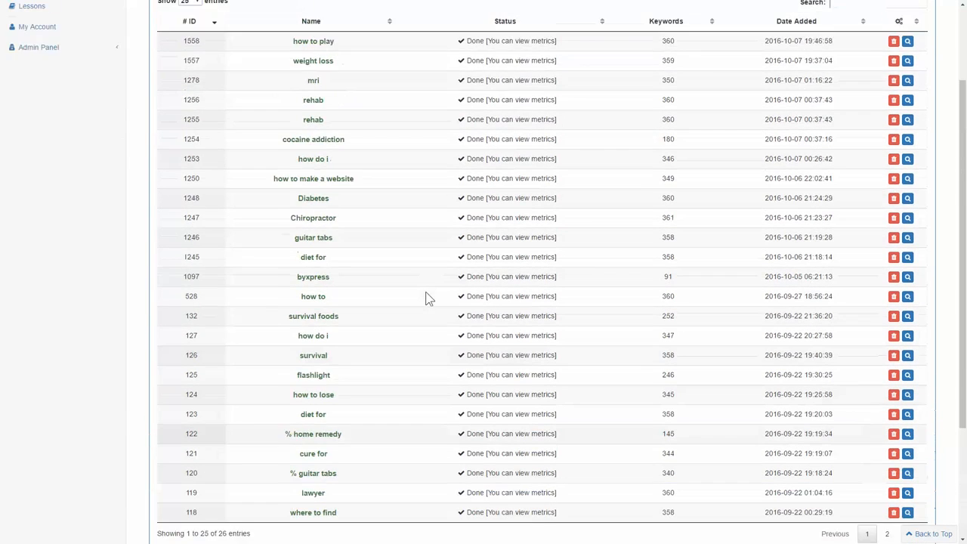
- Open the metrics of the queued "how to play" search and examine its keyword results
scroll(416, 287, up, 1)
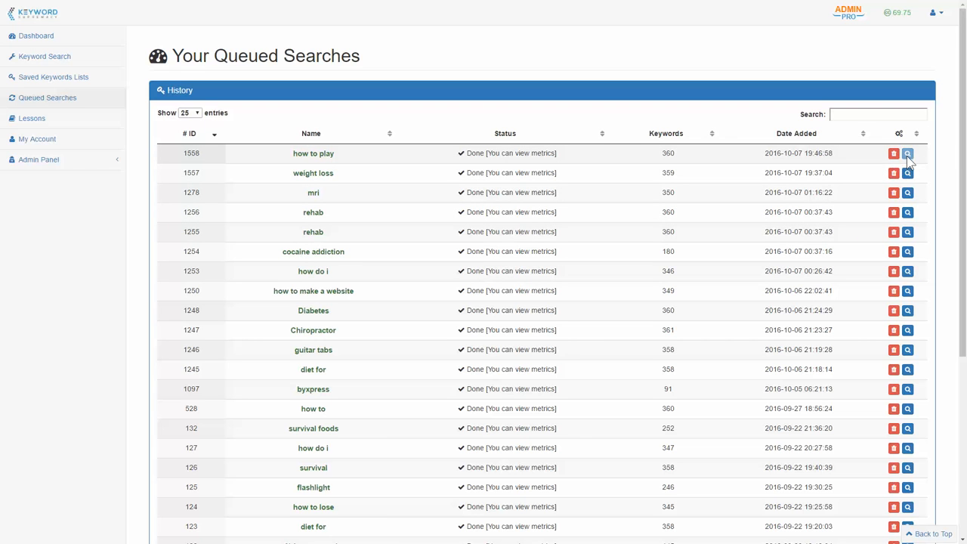
scroll(646, 257, down, 2)
scroll(646, 257, down, 8)
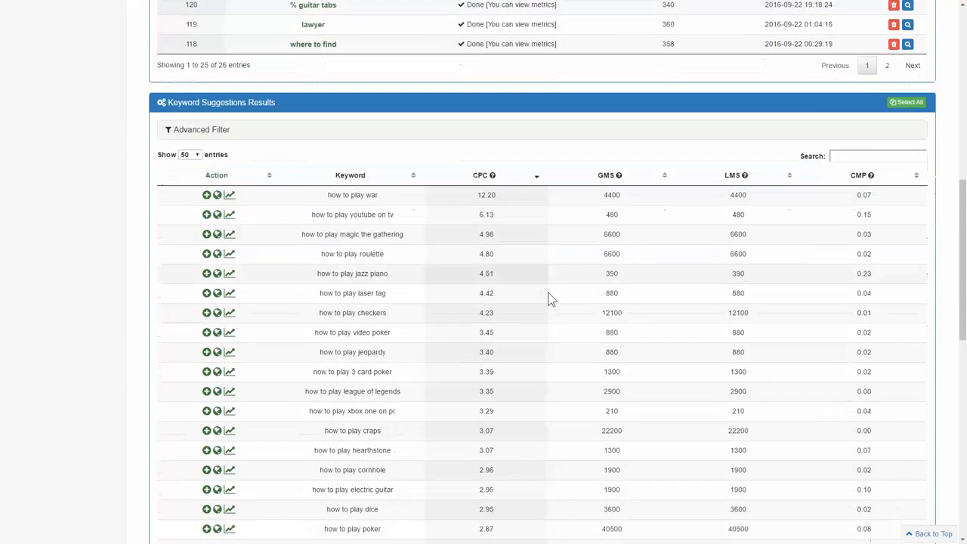
scroll(545, 237, up, 10)
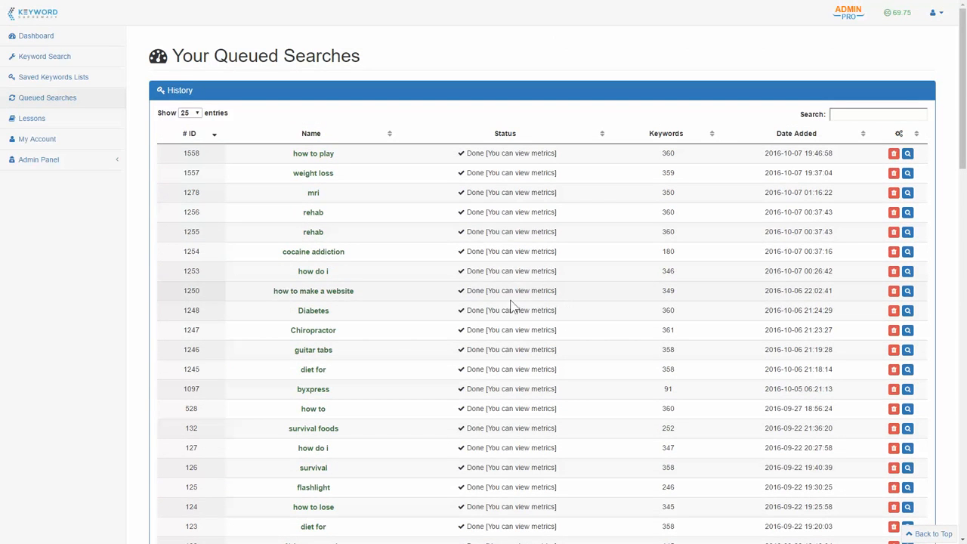
- Start a local keyword suggestion search for "hvac" with Alberta as the state or province
click(52, 57)
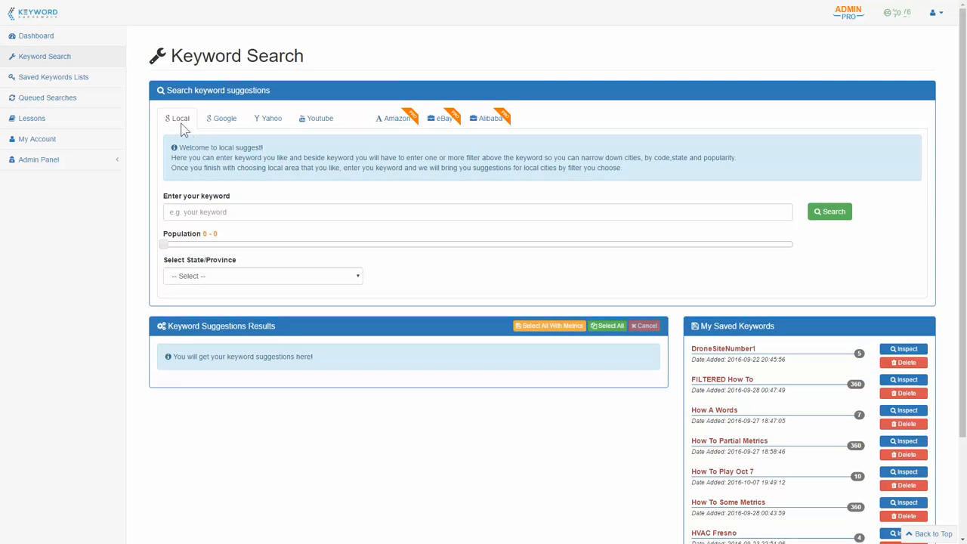
click(249, 213)
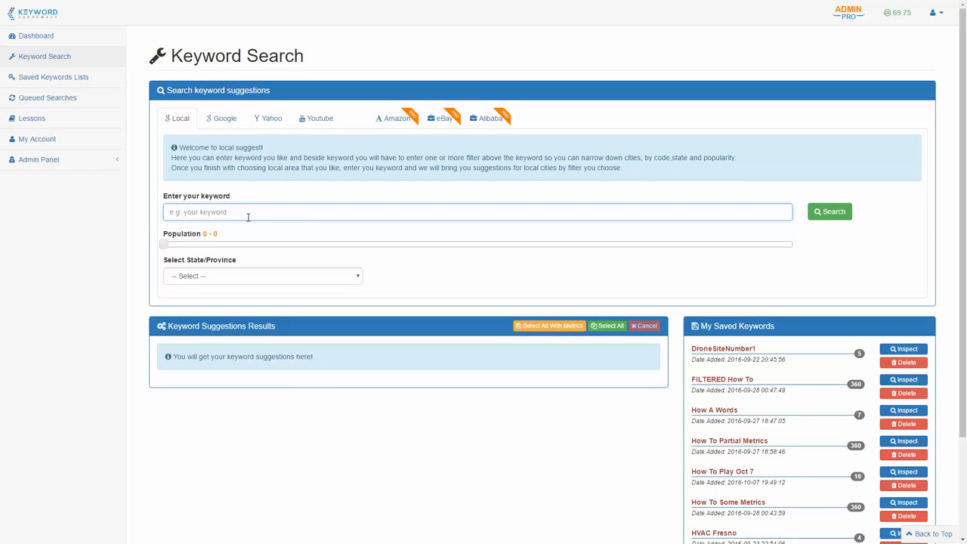
text(hvac)
click(267, 278)
click(232, 309)
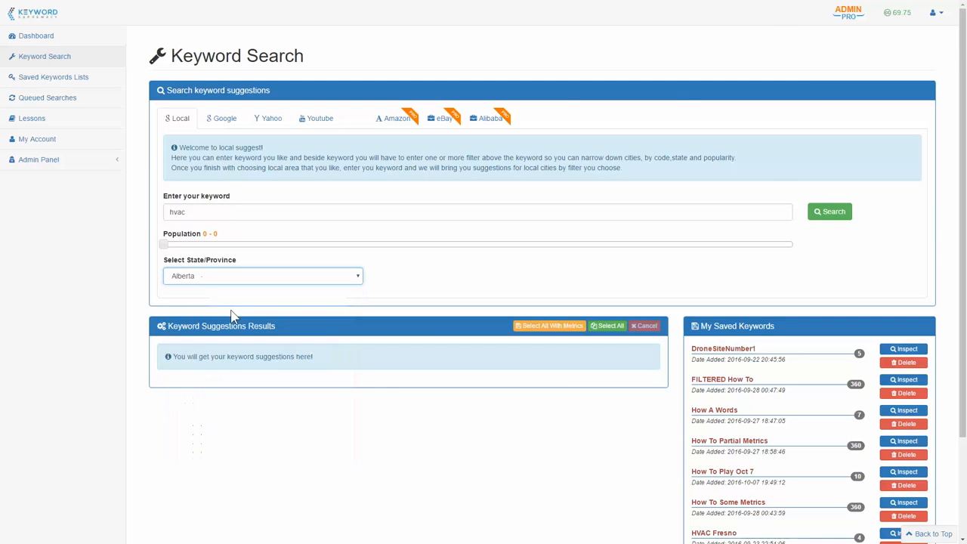
- Try the local search with a population range of 230000 to 830000
drag(180, 246, 427, 275)
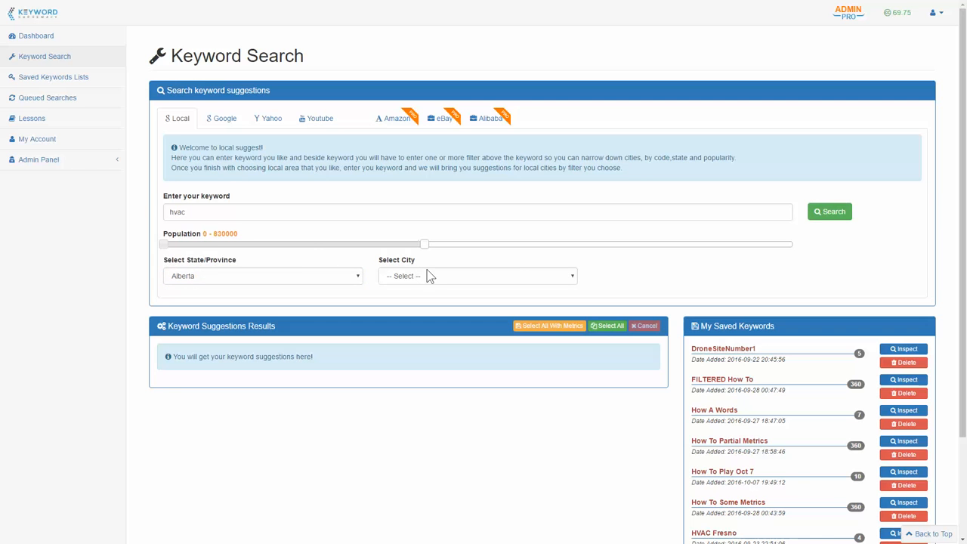
drag(163, 244, 240, 270)
click(839, 217)
click(560, 306)
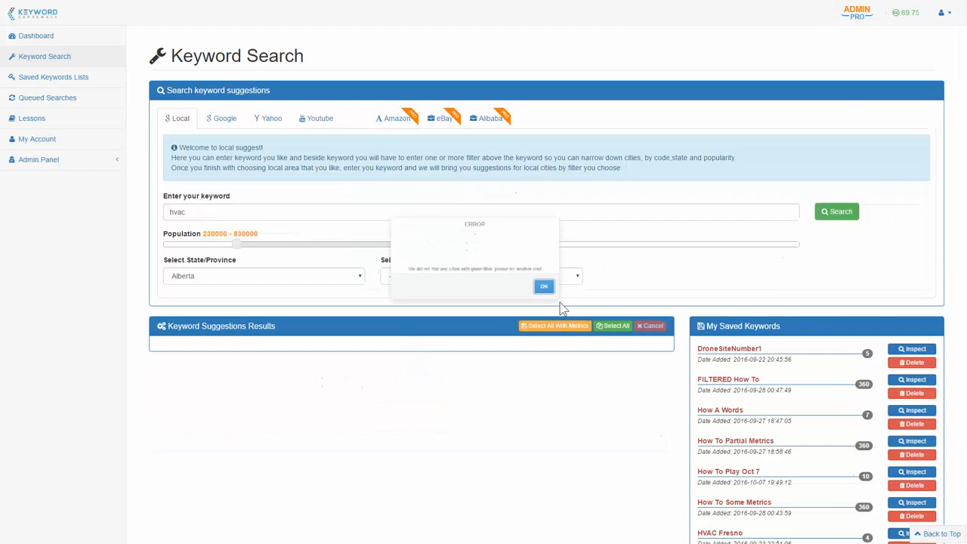
click(565, 301)
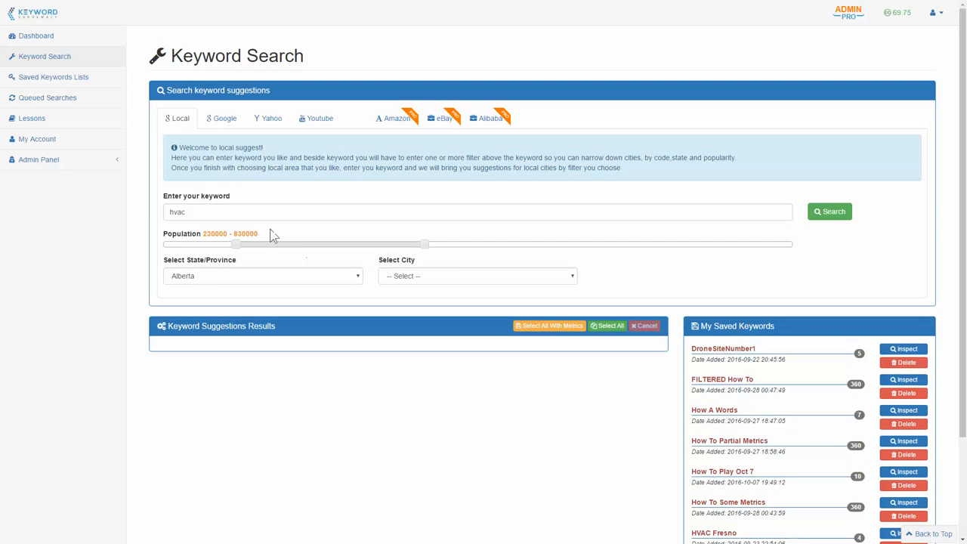
- Widen the population range to 120000 - 1450000 and run the local search again
drag(423, 245, 618, 244)
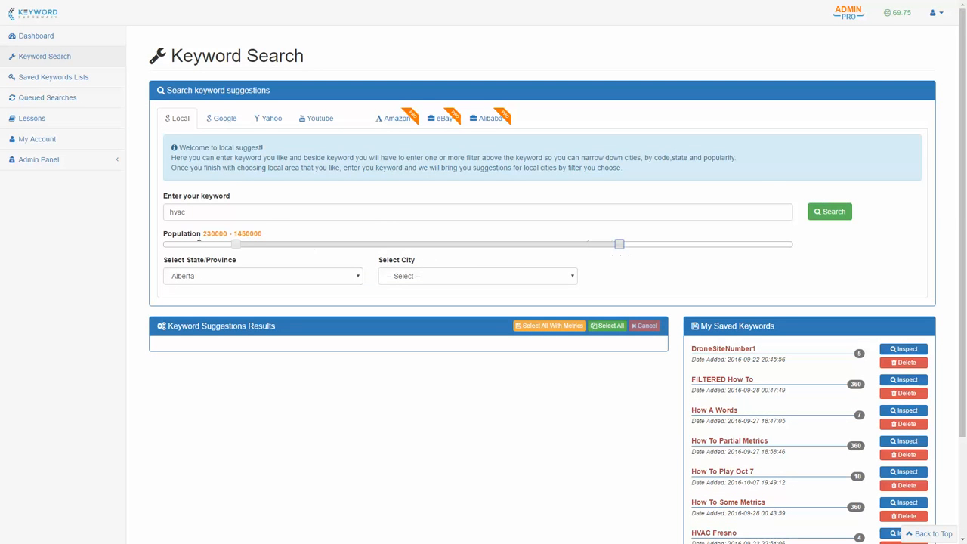
drag(237, 245, 202, 245)
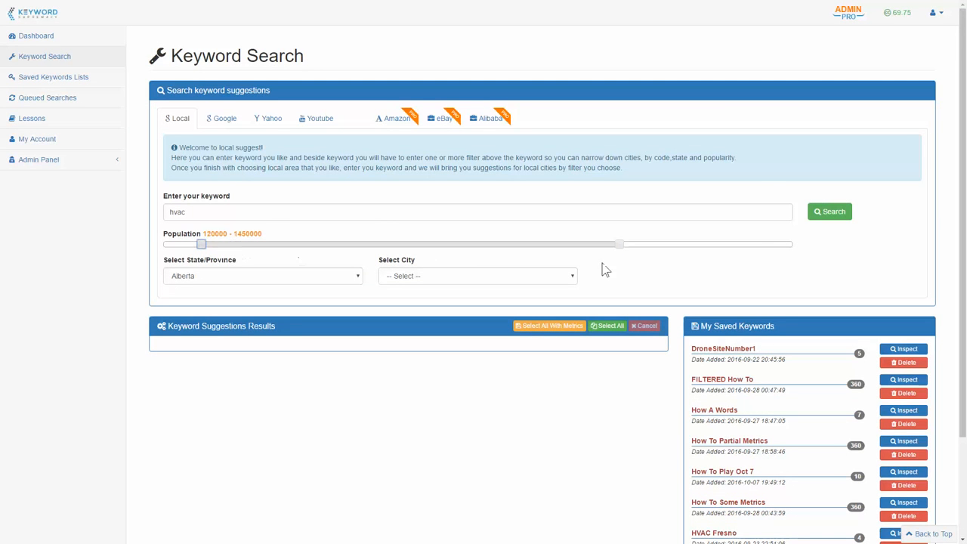
click(831, 214)
click(576, 308)
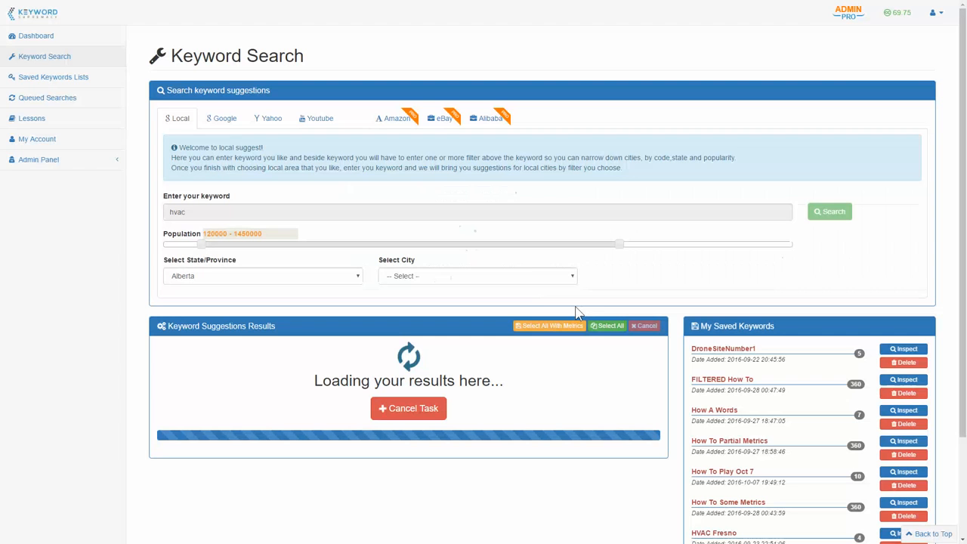
- Review the suggestions by city, get the group metrics for hvac Calgary and dismiss the reminder to save keywords
scroll(463, 290, down, 2)
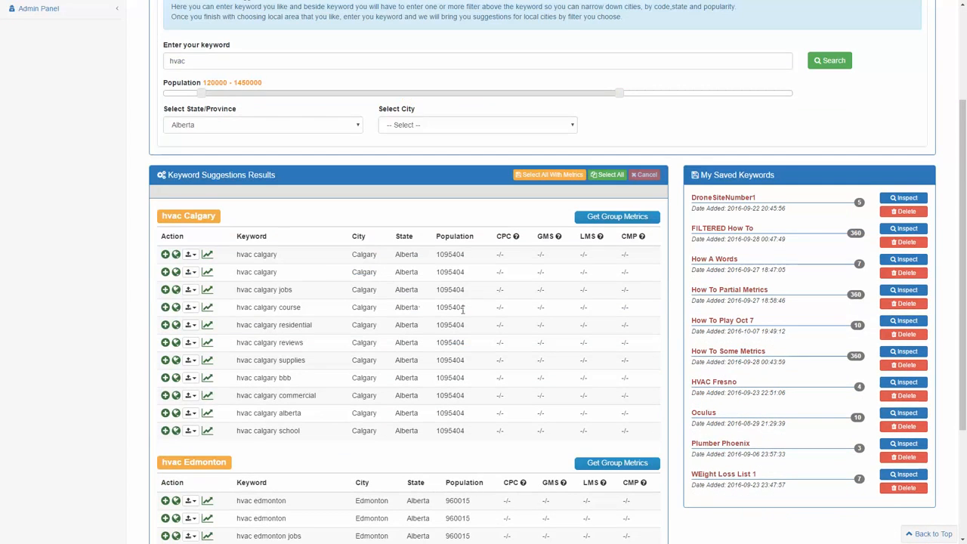
scroll(460, 308, down, 3)
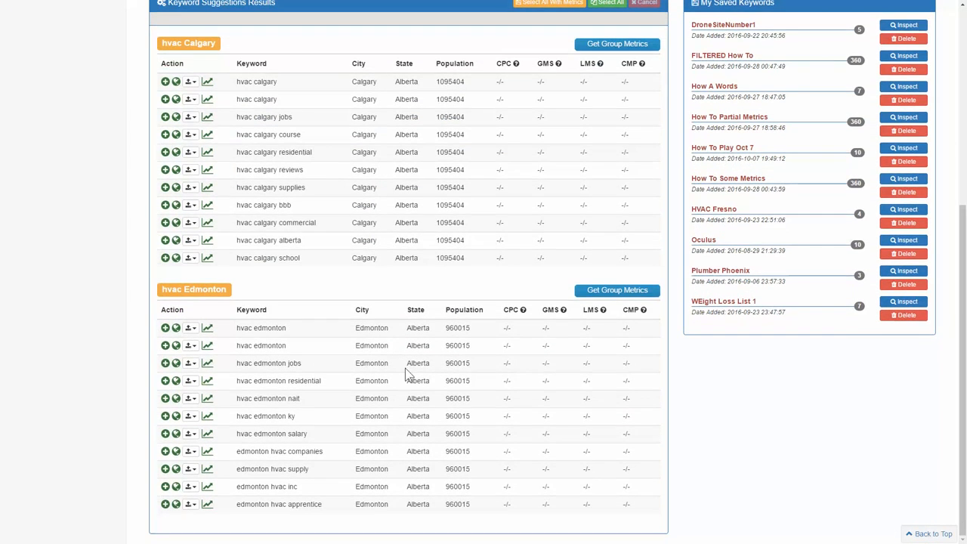
scroll(410, 373, up, 2)
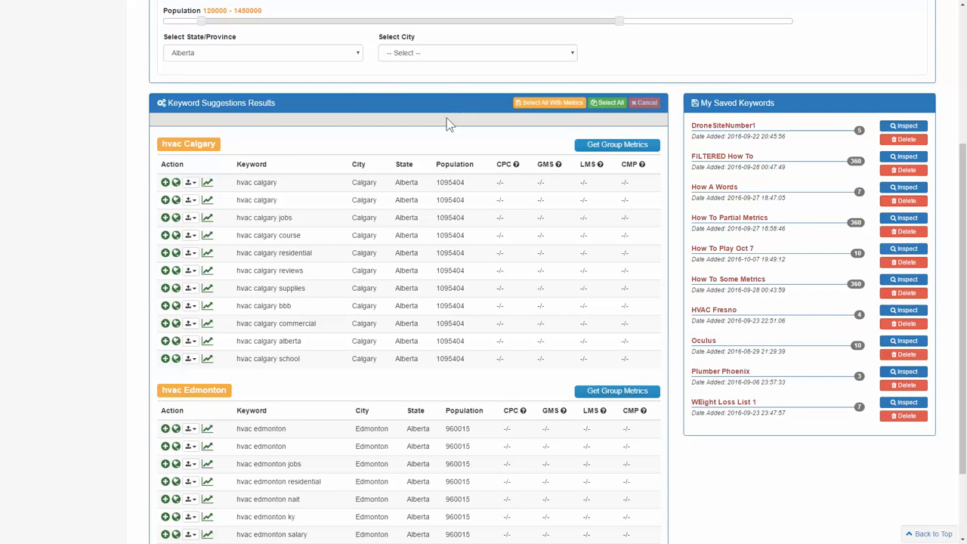
scroll(473, 254, down, 2)
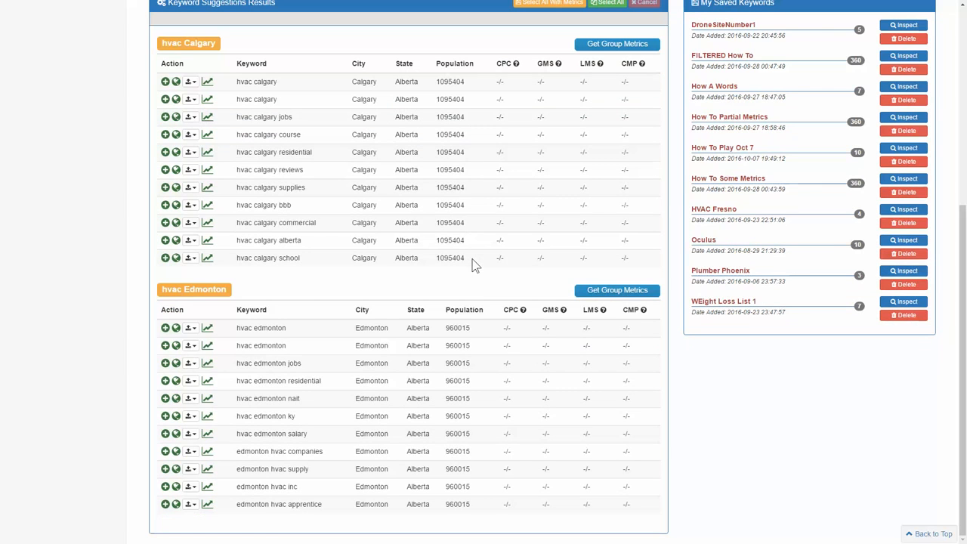
scroll(472, 259, up, 2)
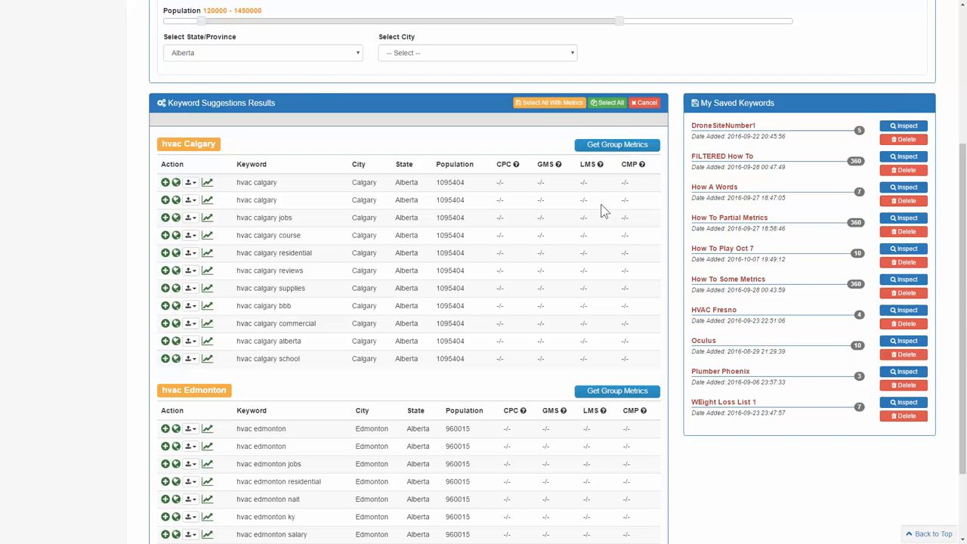
click(610, 147)
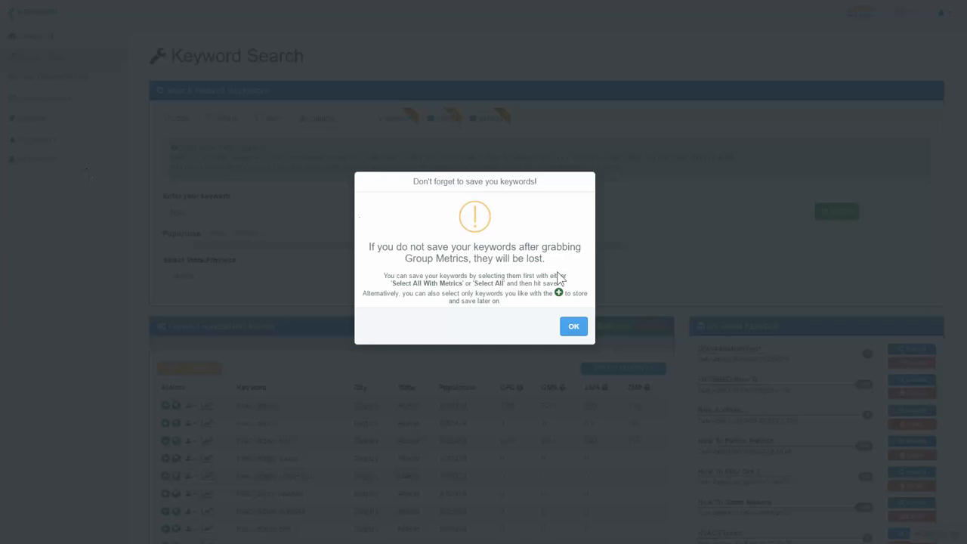
click(574, 327)
- Add the first "hvac calgary" keyword, plus all keywords that have metrics, to the selected keywords
scroll(552, 319, down, 3)
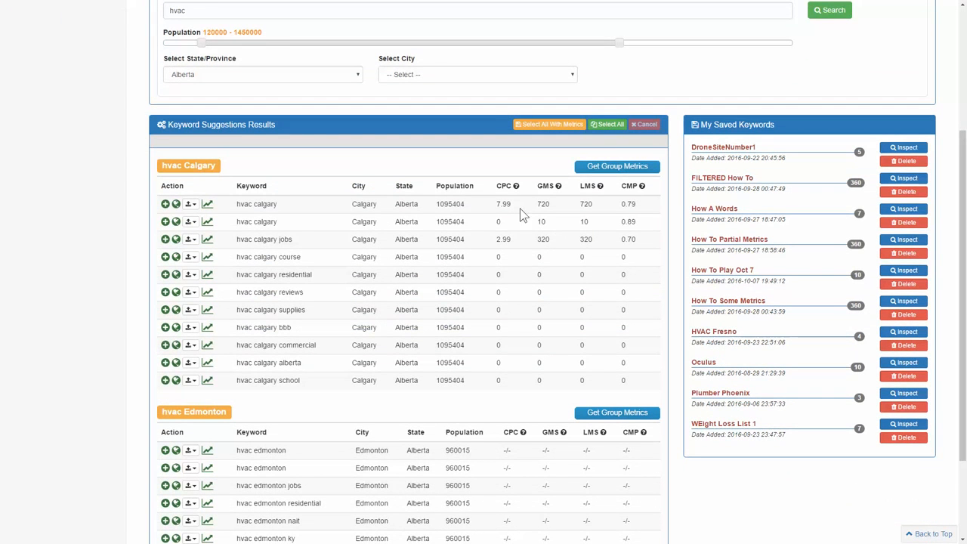
click(165, 206)
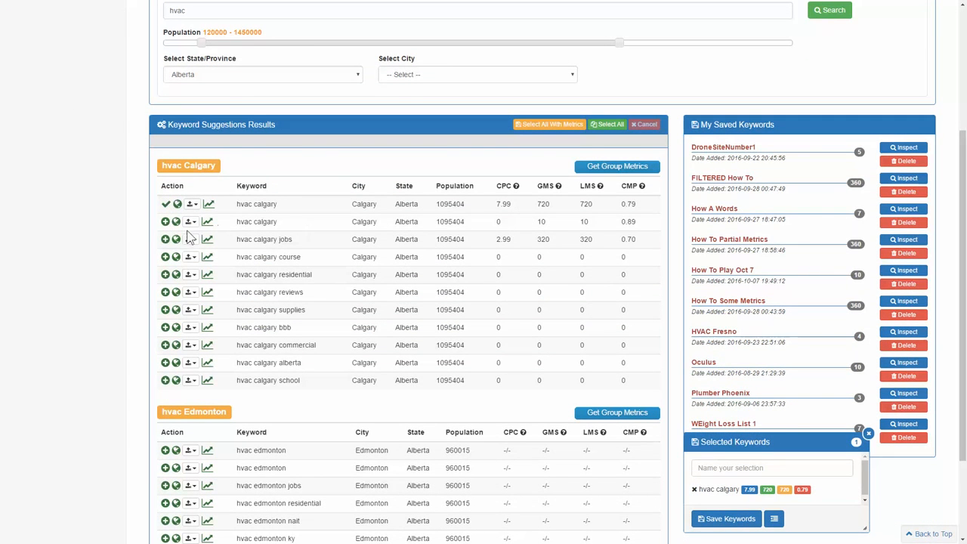
scroll(527, 257, up, 1)
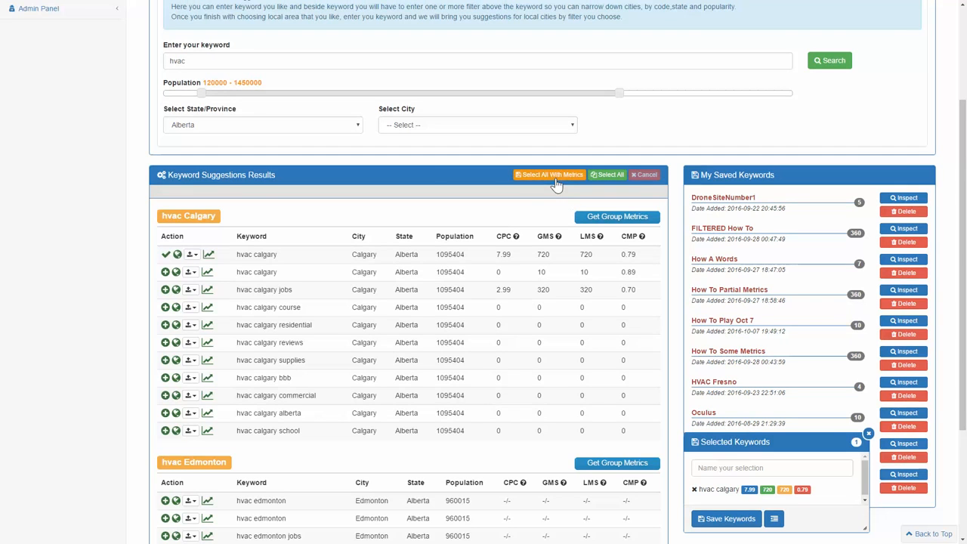
click(554, 177)
- Move and enlarge the Selected Keywords box, name the selection "HVAC Alberta" and save it
drag(788, 441, 801, 121)
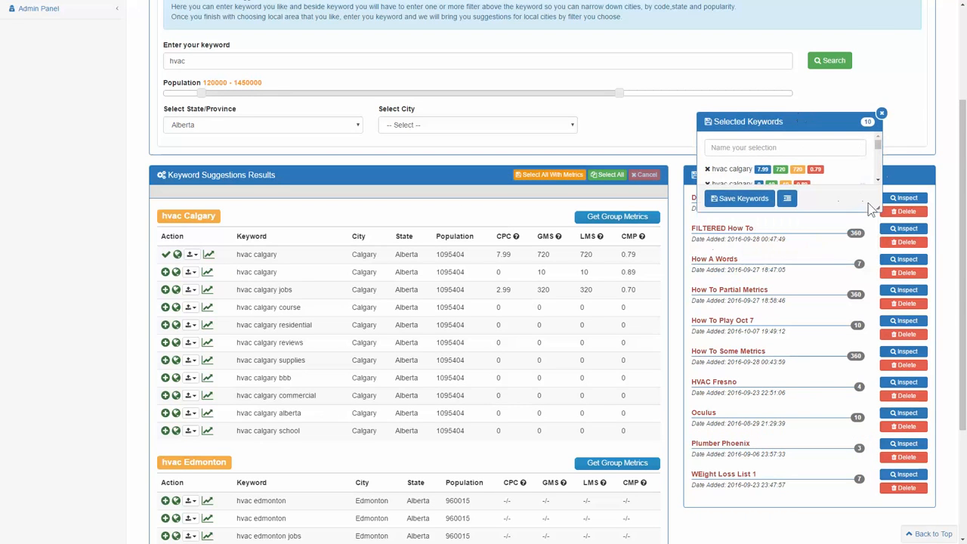
drag(874, 204, 888, 325)
click(776, 147)
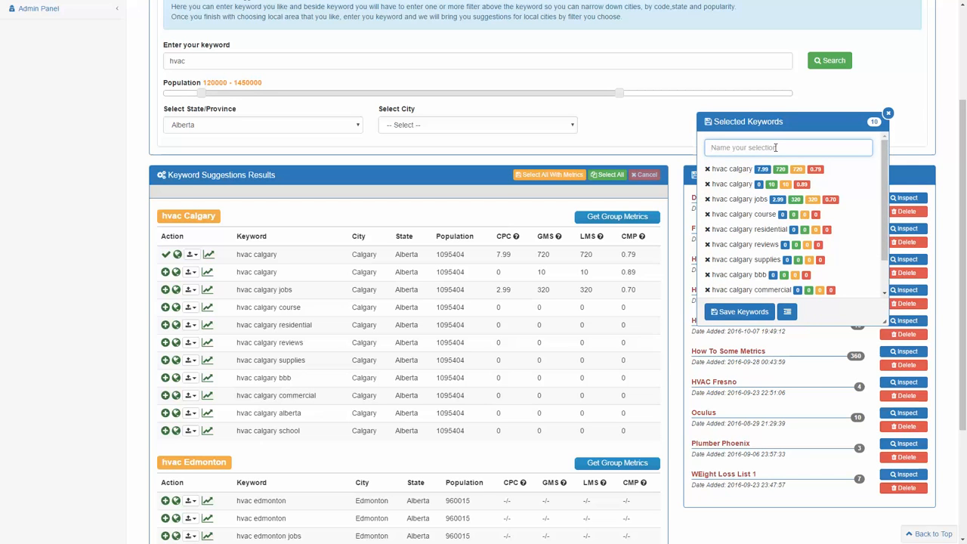
text(HVAC Alberta)
click(747, 316)
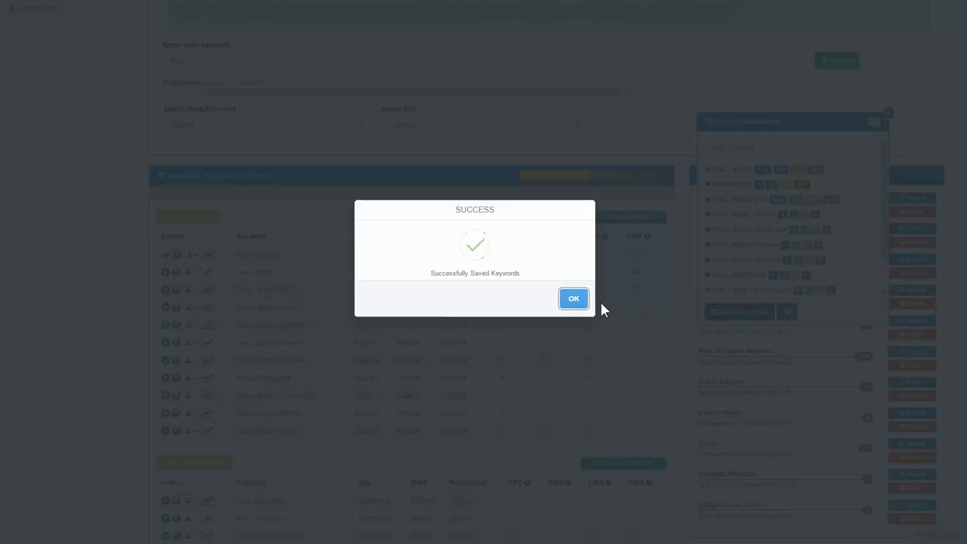
click(574, 300)
- Open the saved keywords lists and examine the saved groups with their cost per click, search volume and competition
scroll(308, 298, up, 1)
scroll(308, 298, up, 1)
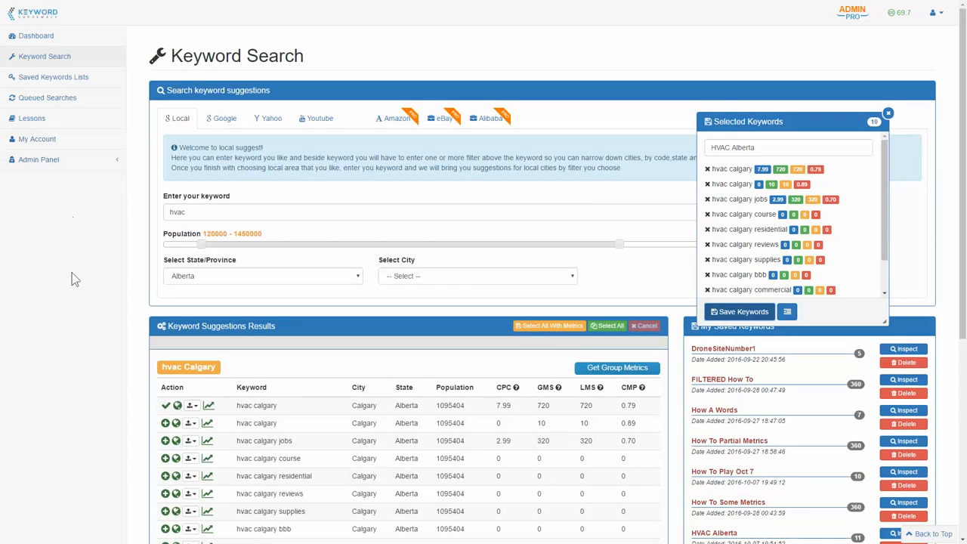
click(50, 78)
scroll(352, 330, down, 1)
scroll(351, 311, up, 1)
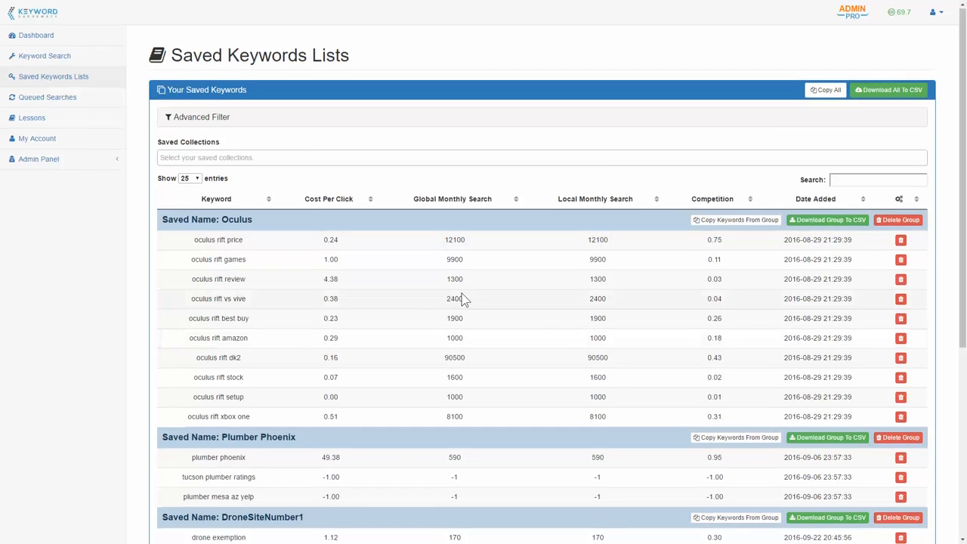
scroll(447, 333, down, 4)
scroll(451, 303, down, 1)
scroll(423, 358, up, 4)
scroll(398, 263, up, 2)
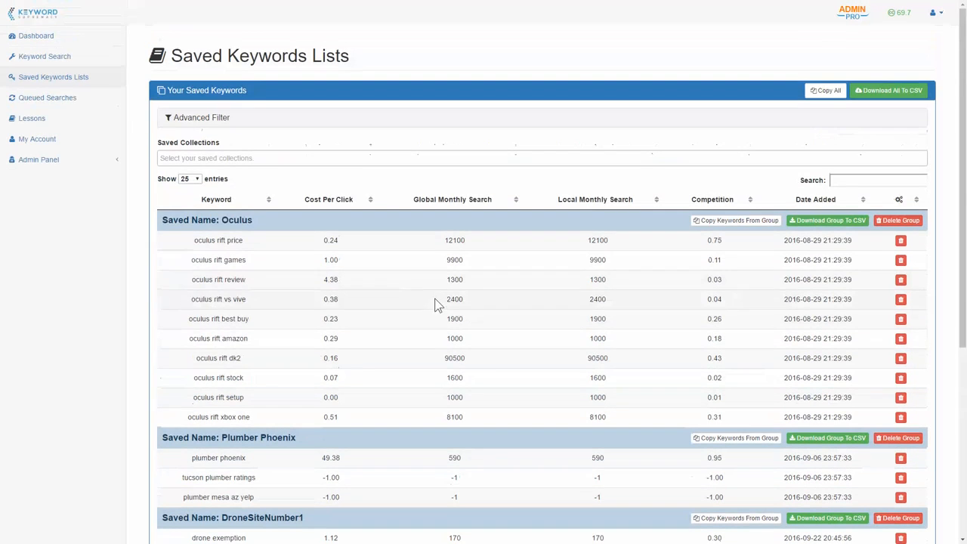